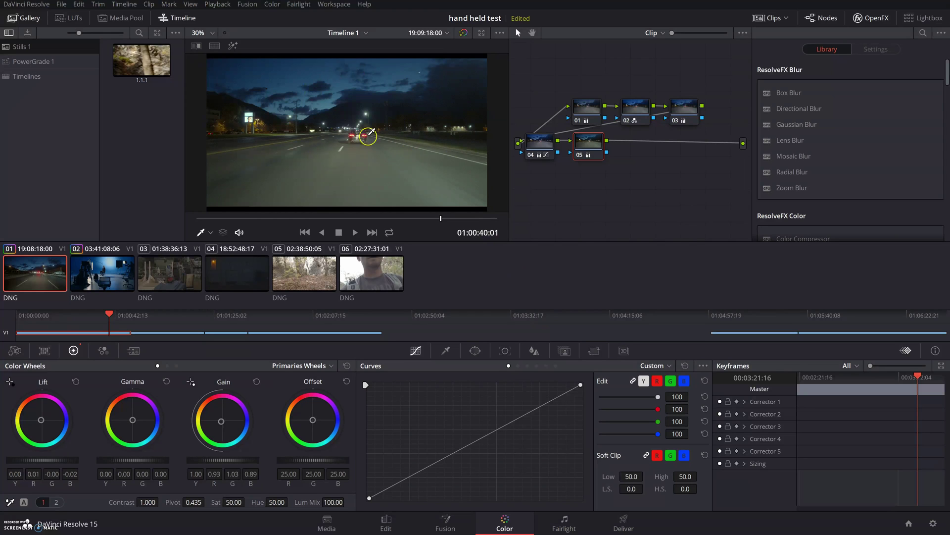
# - Zoom into and pan around the night road image to examine the sensor noise
pyautogui.scroll(6, 369, 135)
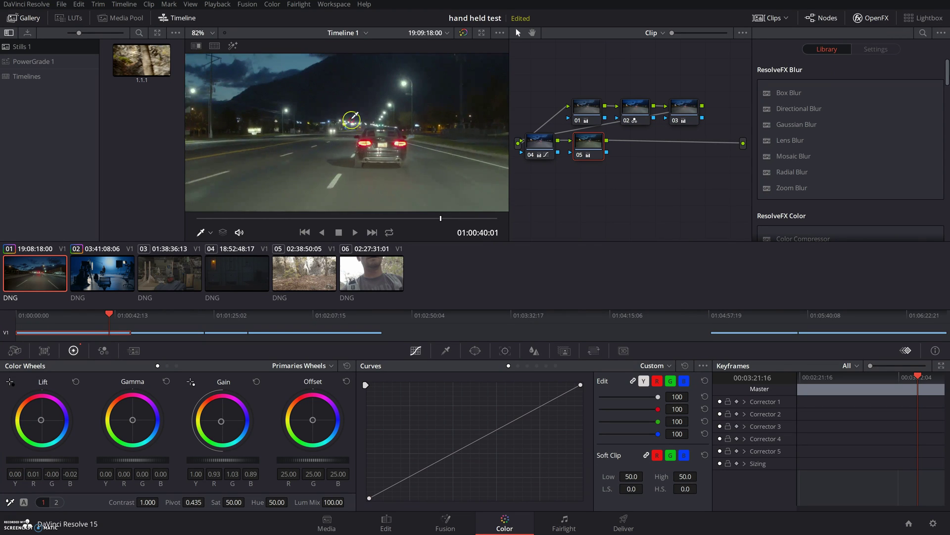
pyautogui.moveTo(351, 119); pyautogui.dragTo(369, 155)
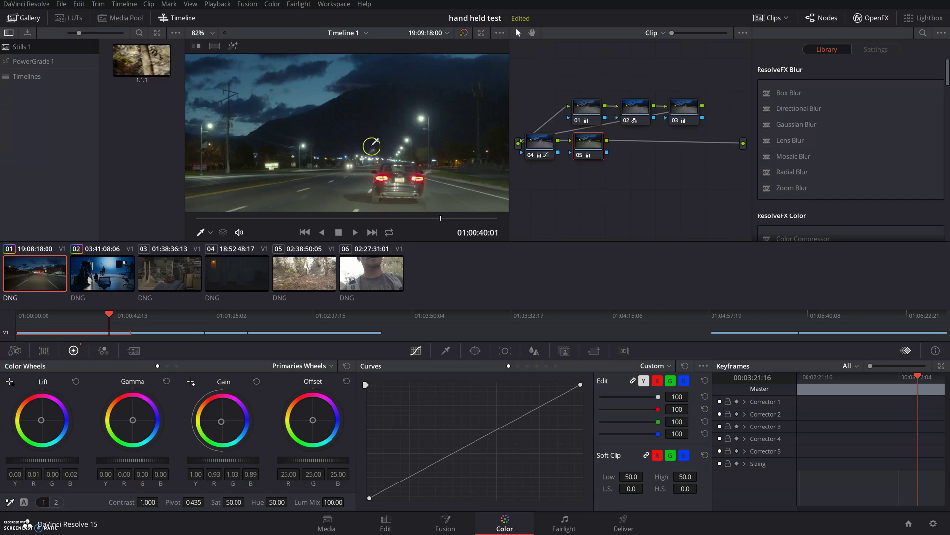
pyautogui.click(375, 143)
pyautogui.moveTo(375, 142)
pyautogui.mouseDown()
pyautogui.moveTo(369, 136)
pyautogui.moveTo(393, 149)
pyautogui.moveTo(369, 97)
pyautogui.moveTo(357, 106)
pyautogui.moveTo(387, 116)
pyautogui.moveTo(391, 155)
pyautogui.moveTo(356, 148)
pyautogui.moveTo(307, 115)
pyautogui.moveTo(393, 128)
pyautogui.moveTo(330, 145)
pyautogui.moveTo(357, 132)
pyautogui.mouseUp()
pyautogui.scroll(3, 307, 106)
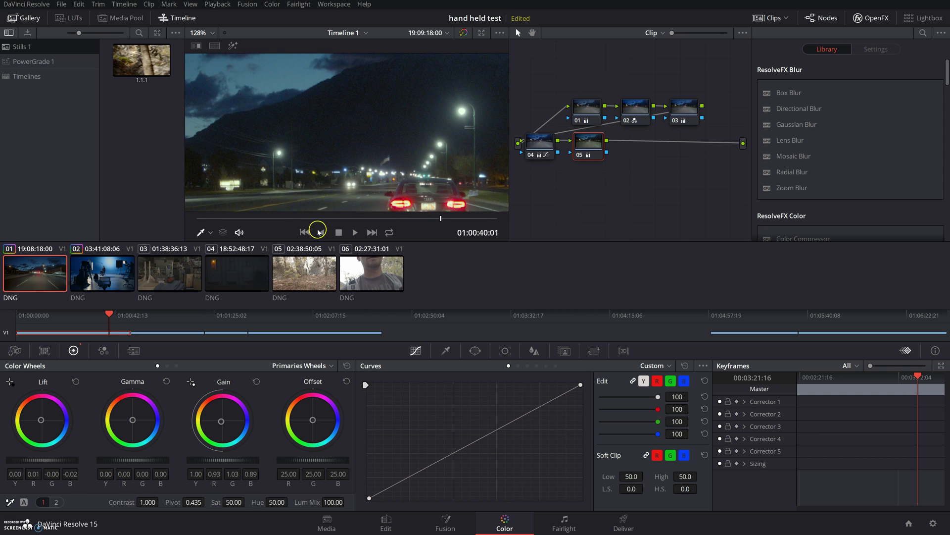
# - Play and stop the clip, scrub back to the traffic-light intersection, and fit the frame
pyautogui.click(355, 233)
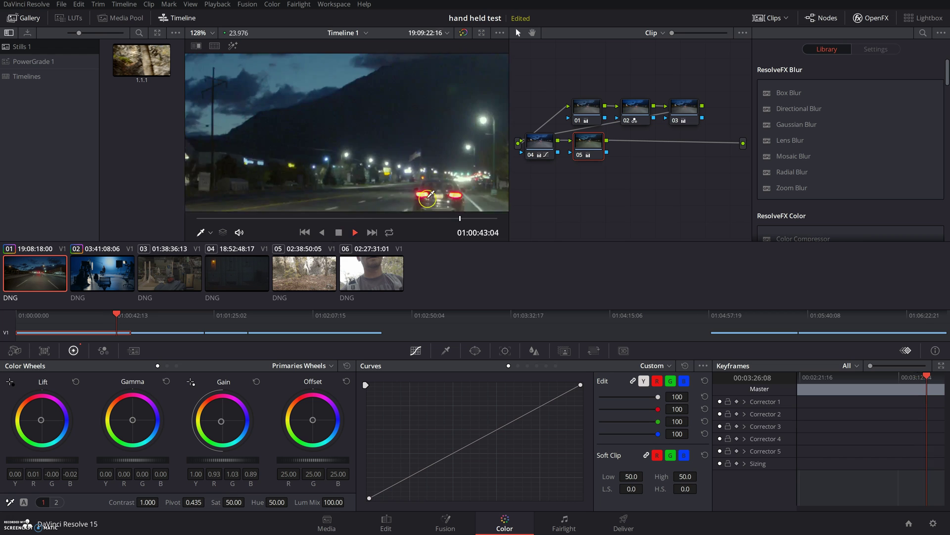
pyautogui.click(338, 232)
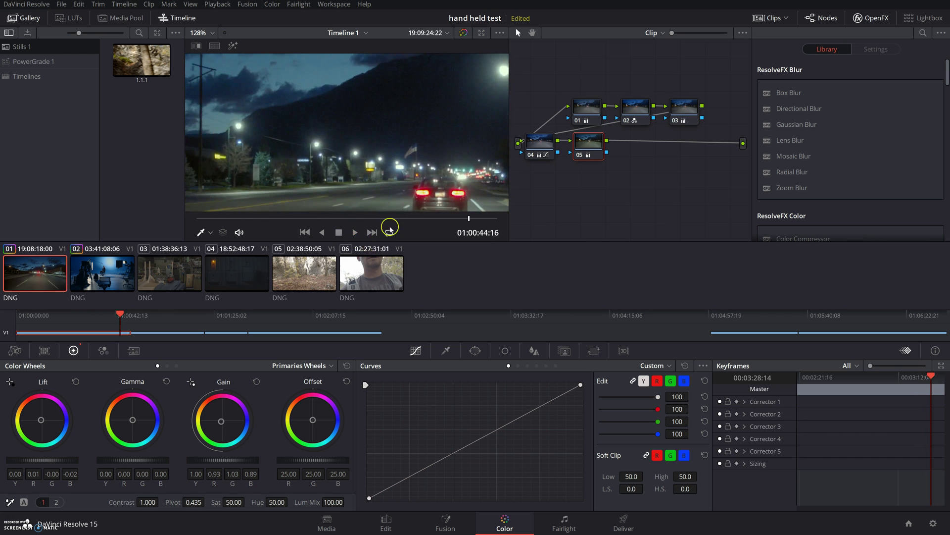
pyautogui.moveTo(388, 228); pyautogui.dragTo(319, 220)
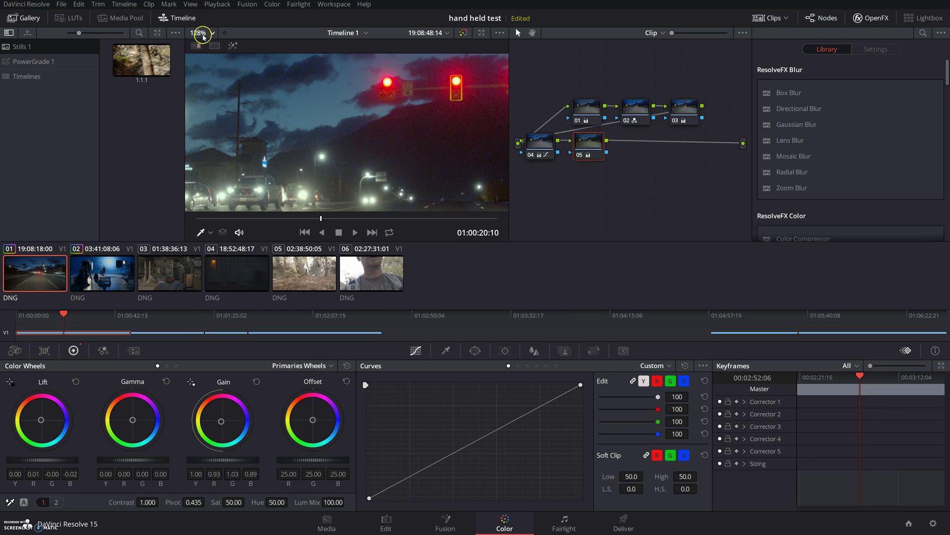
pyautogui.click(203, 32)
pyautogui.click(203, 43)
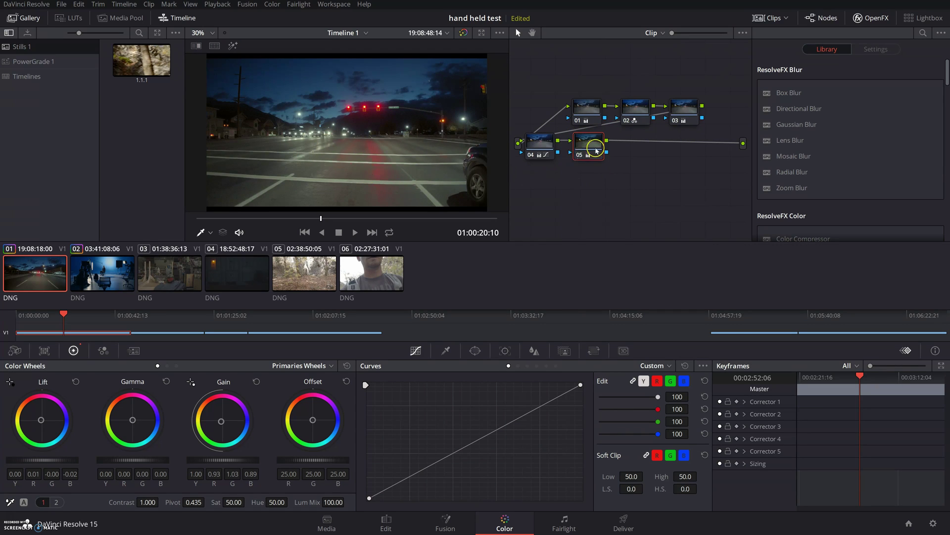
# - Append serial node 06 after node 05 via Color > Nodes and show the Motion Effects controls
pyautogui.click(277, 5)
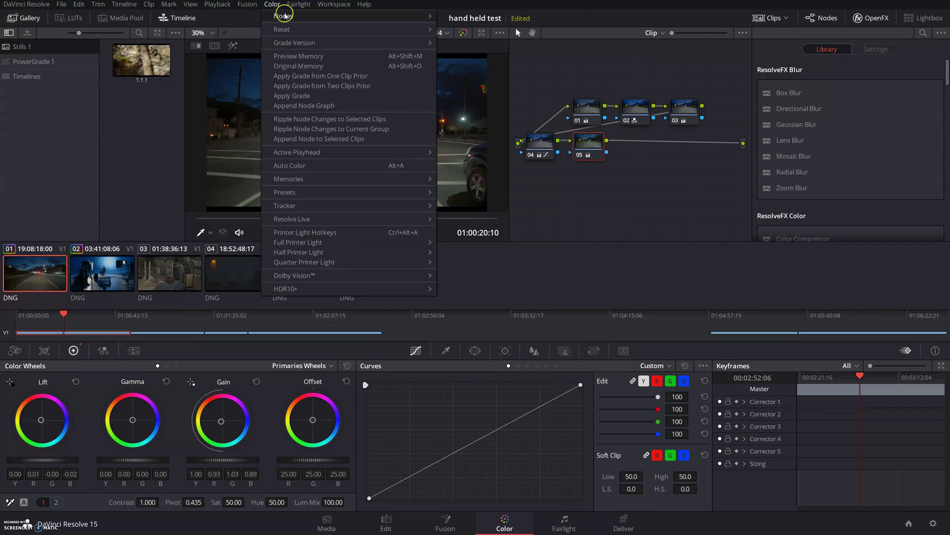
pyautogui.moveTo(286, 18)
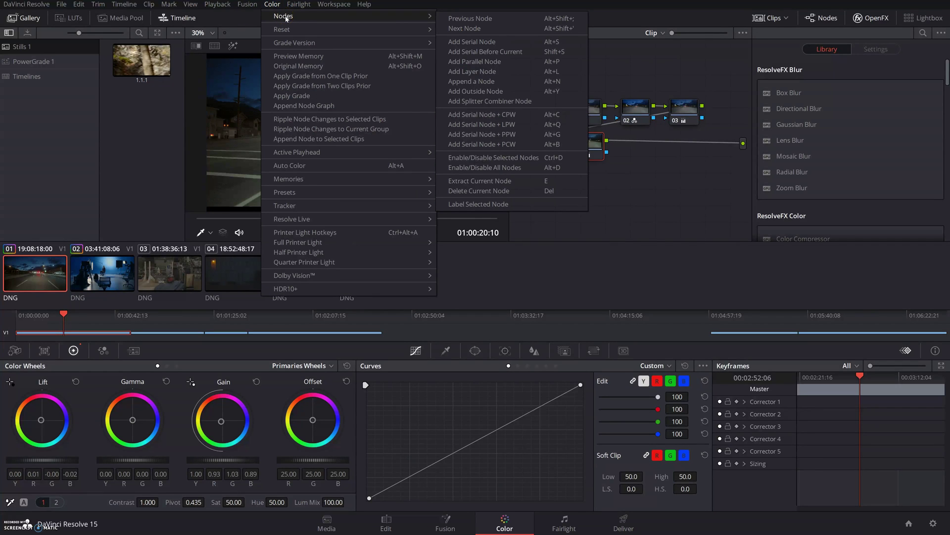
pyautogui.click(490, 42)
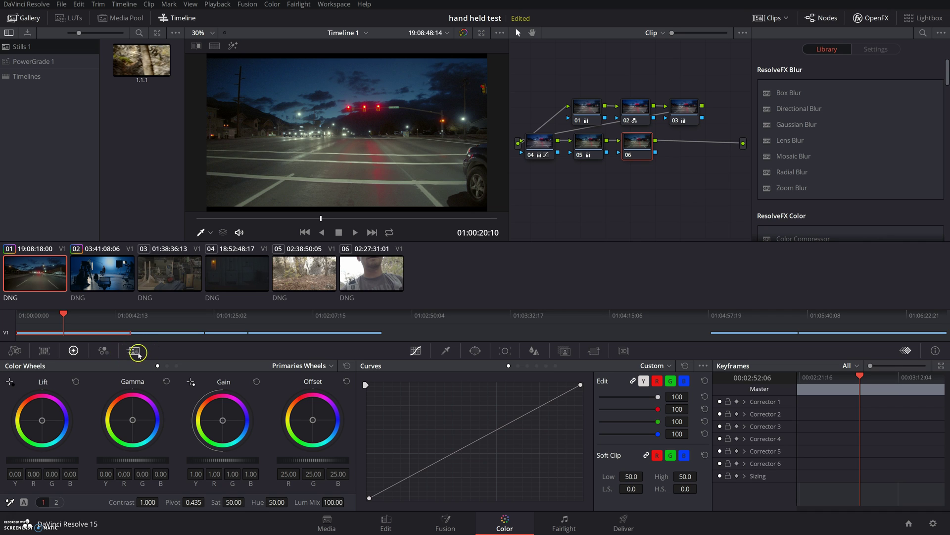
pyautogui.click(135, 351)
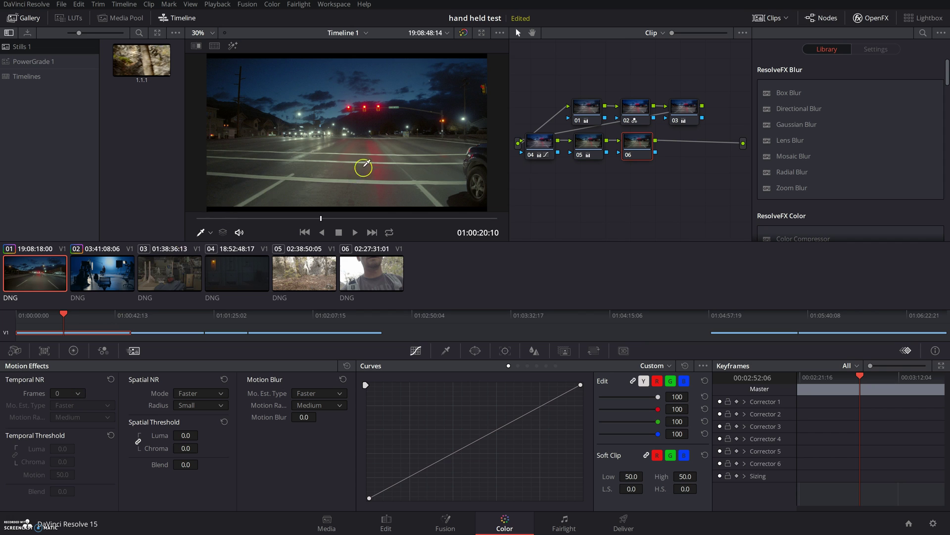
# - Zoom the viewer in and set node 06's Temporal NR Frames to 5
pyautogui.scroll(3, 348, 113)
pyautogui.scroll(4, 351, 108)
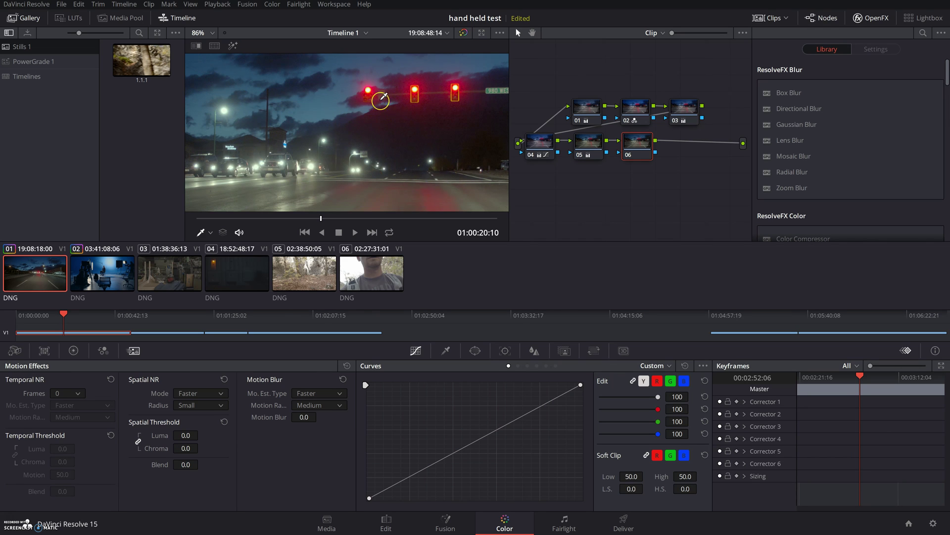
pyautogui.scroll(2, 391, 123)
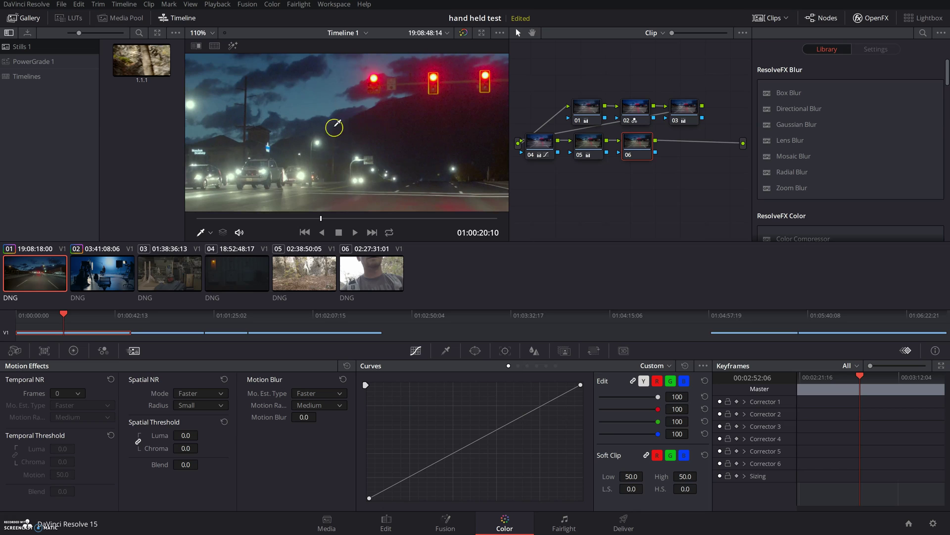
pyautogui.click(77, 394)
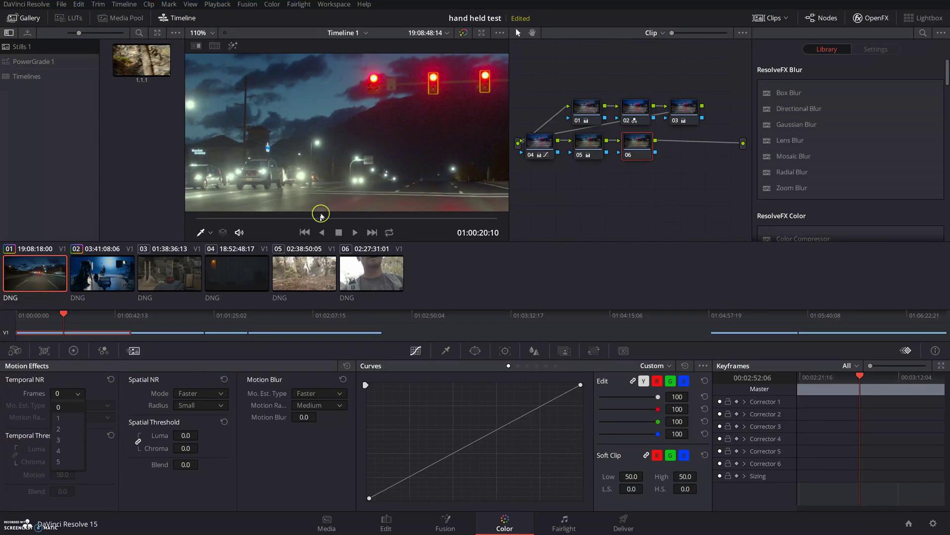
pyautogui.click(63, 464)
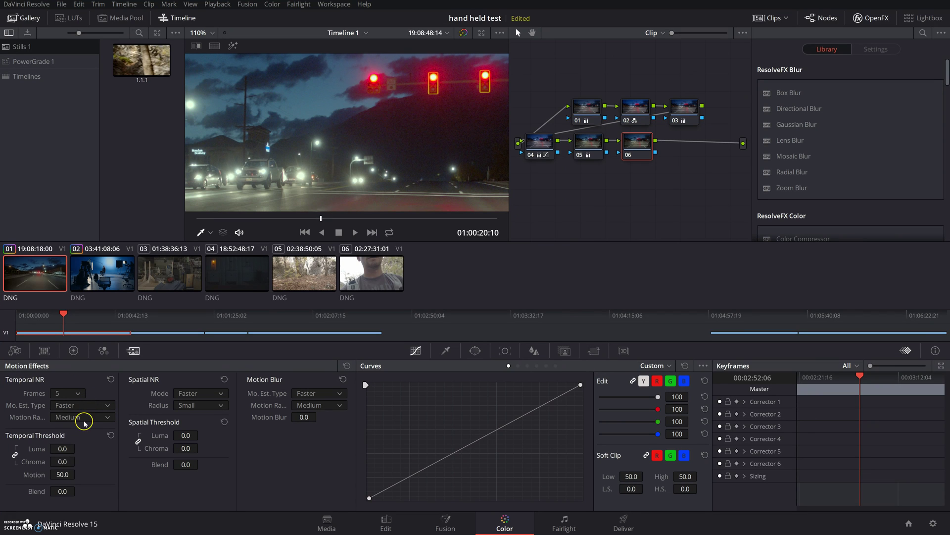
# - Keep motion estimation type at Faster and motion range at Medium
pyautogui.click(82, 418)
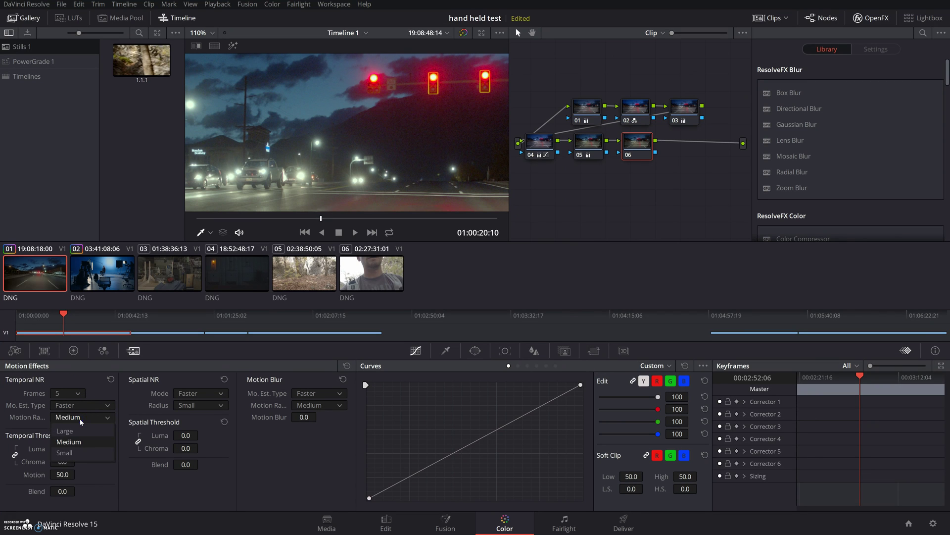
pyautogui.click(83, 418)
pyautogui.click(88, 409)
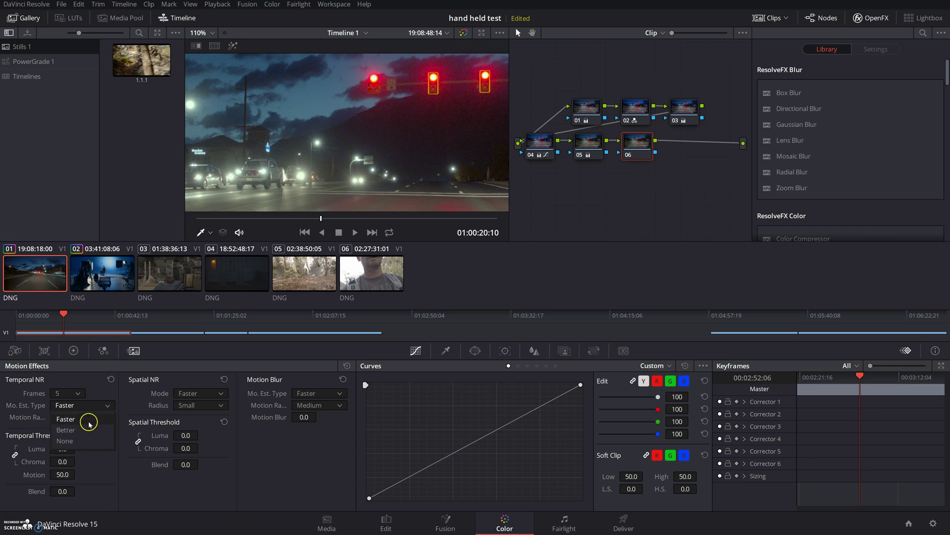
pyautogui.click(88, 417)
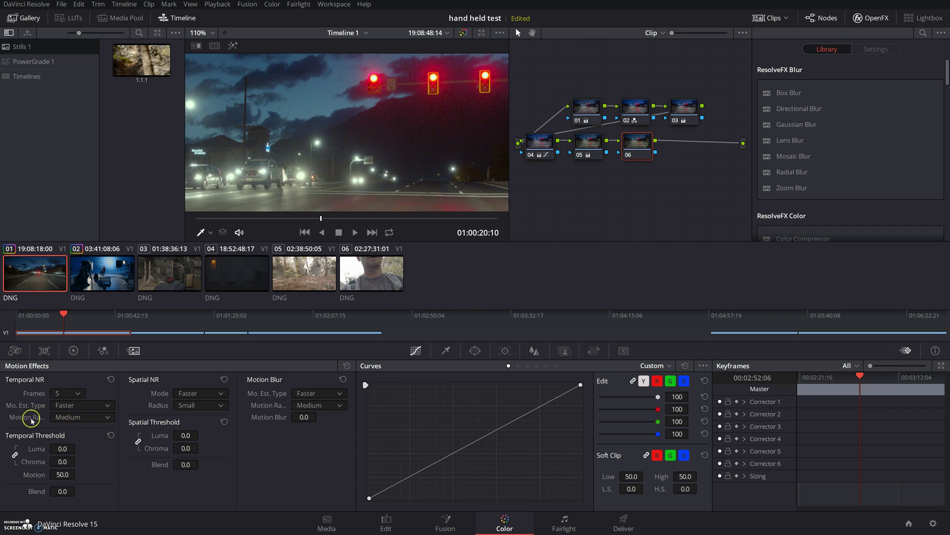
pyautogui.click(84, 418)
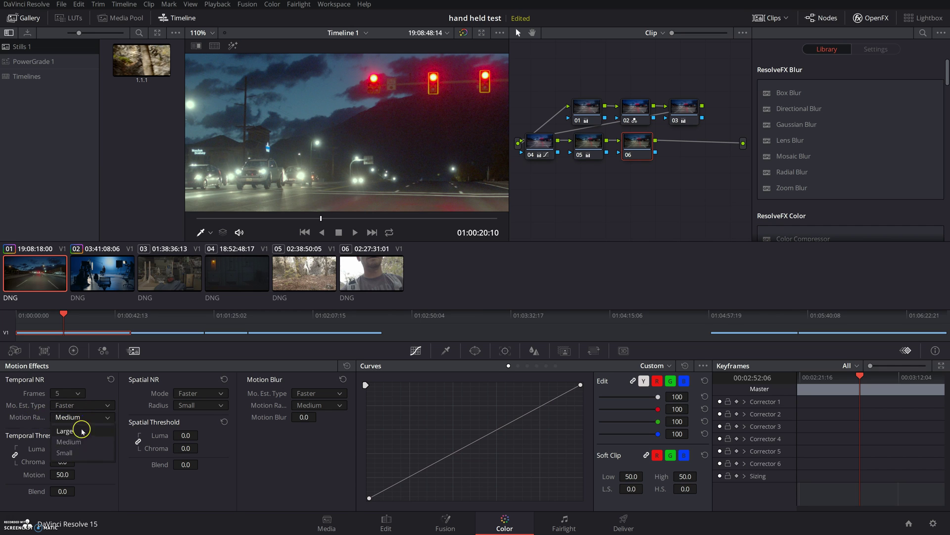
pyautogui.click(80, 456)
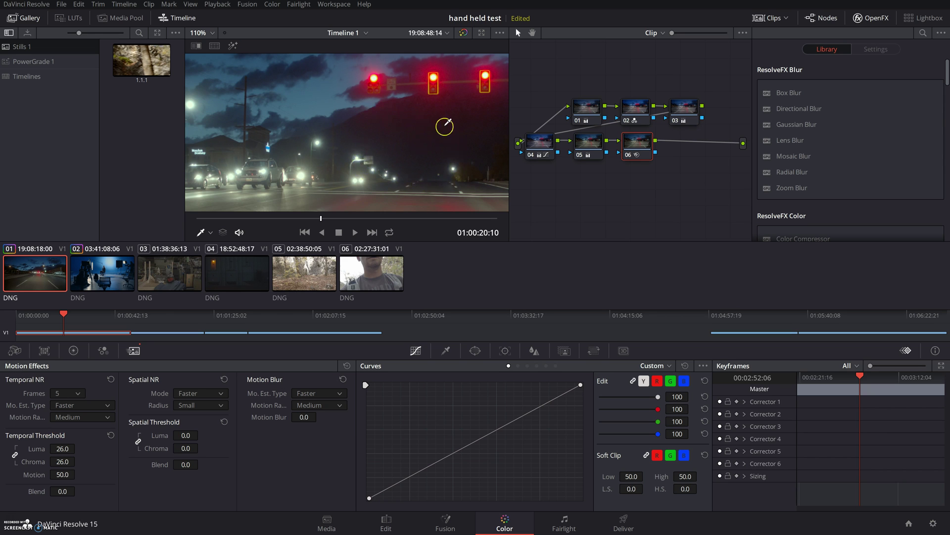
# - Fit the frame in the viewer and play clip 01 to preview the noise reduction
pyautogui.click(210, 32)
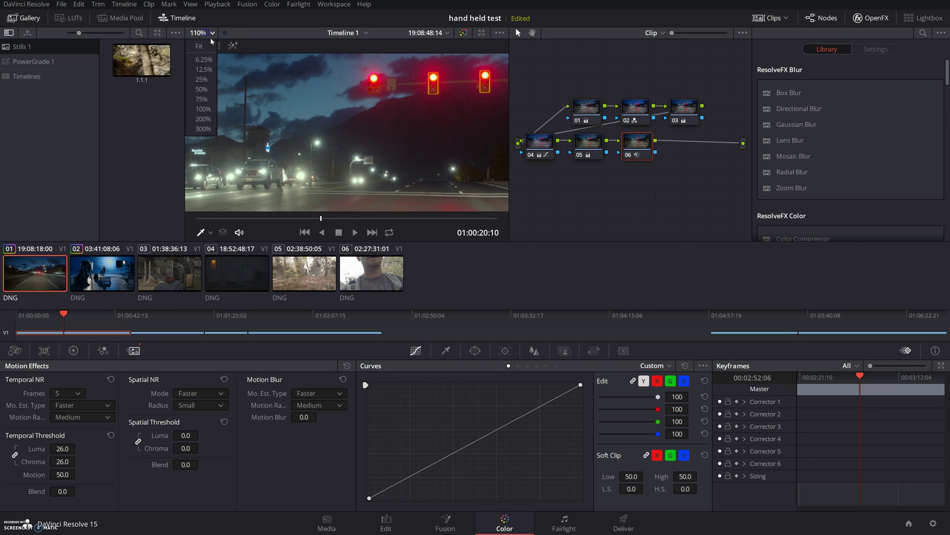
pyautogui.click(201, 46)
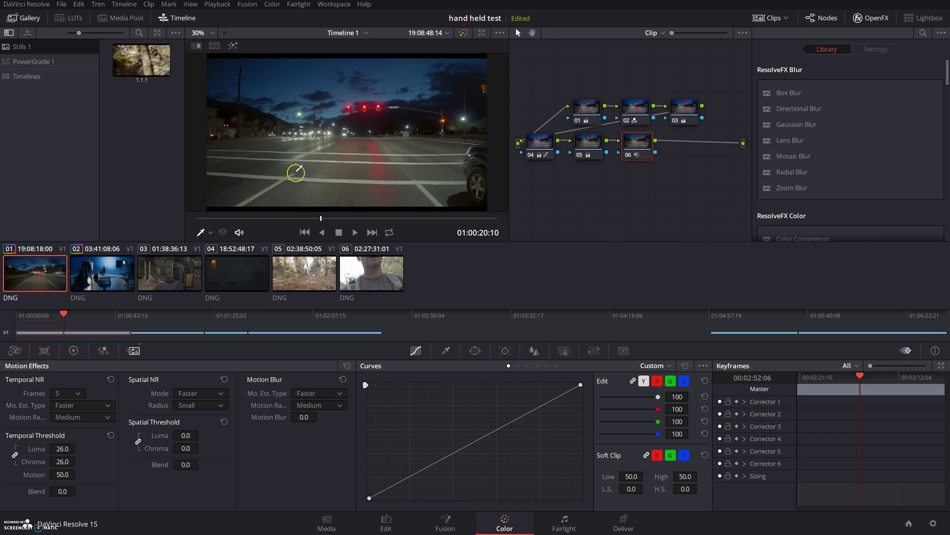
pyautogui.click(355, 232)
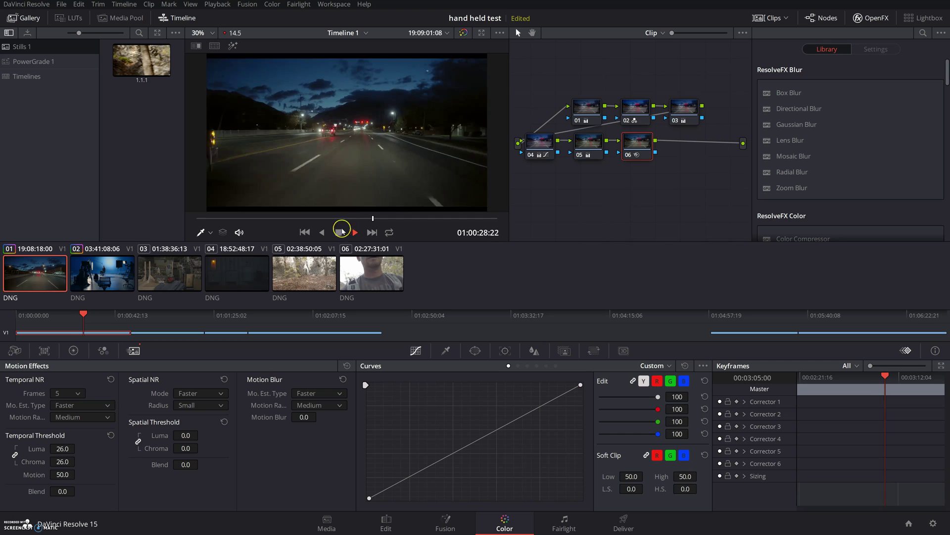
pyautogui.click(339, 232)
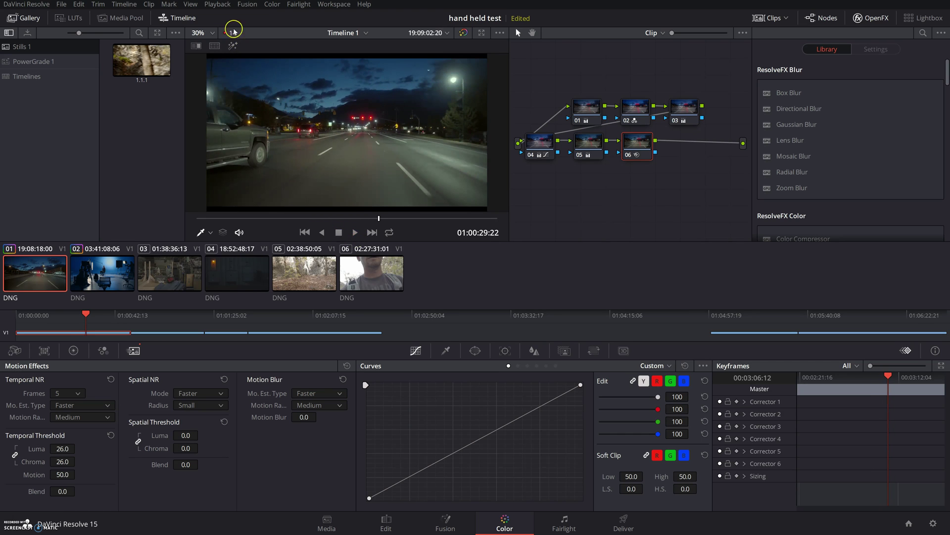
# - Zoom into the night road to inspect noise and stop on the red traffic lights
pyautogui.click(211, 33)
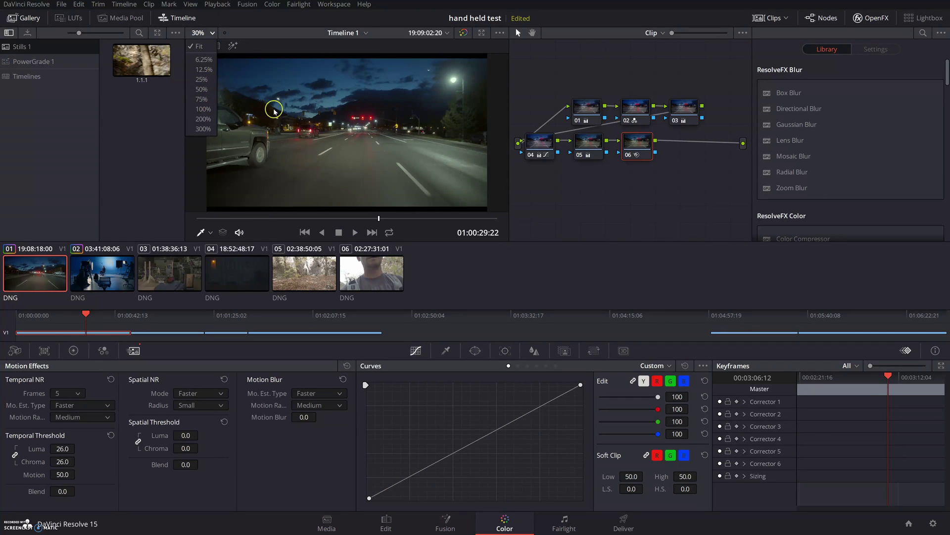
pyautogui.scroll(5, 274, 110)
pyautogui.click(321, 119)
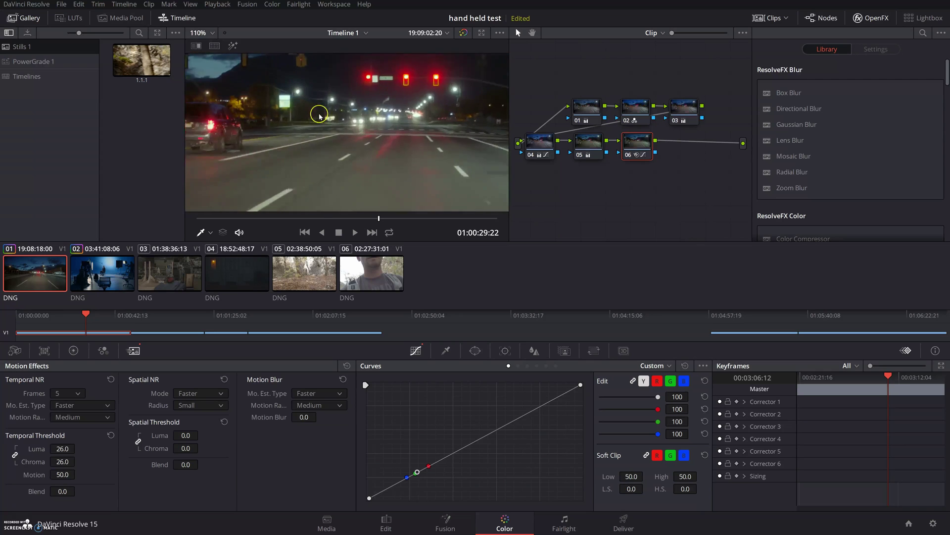
pyautogui.scroll(2, 319, 117)
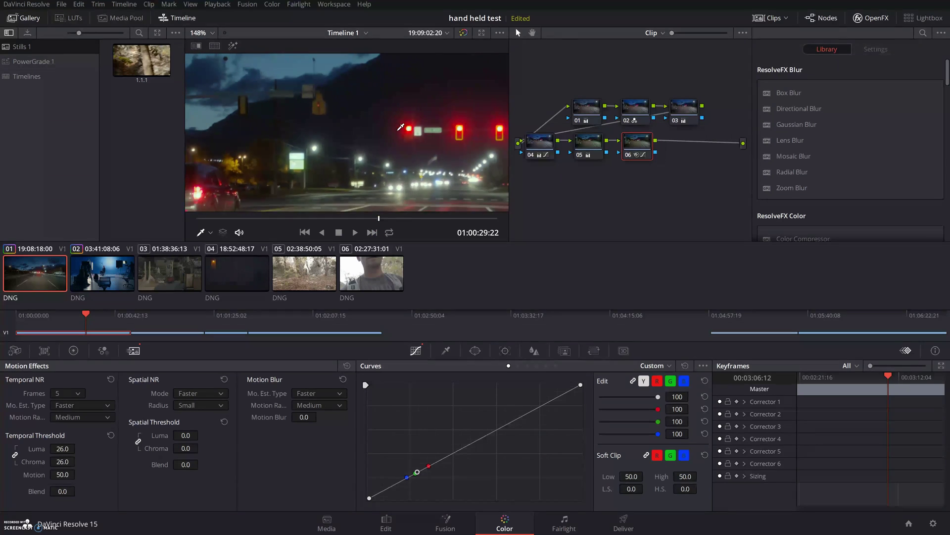
pyautogui.scroll(-2, 401, 127)
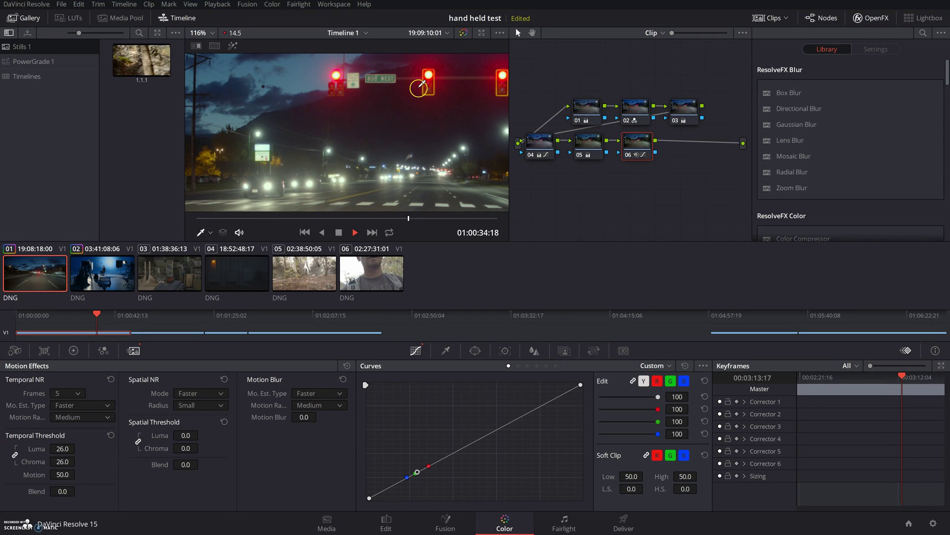
pyautogui.click(338, 232)
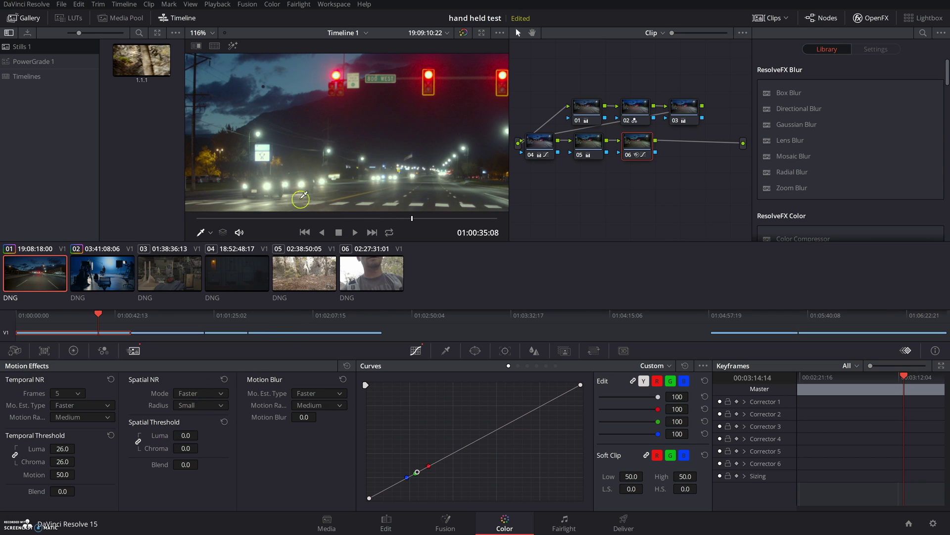
# - Load clip 04 at 30% viewer zoom, zoom in, and play it until the dim building
pyautogui.click(238, 275)
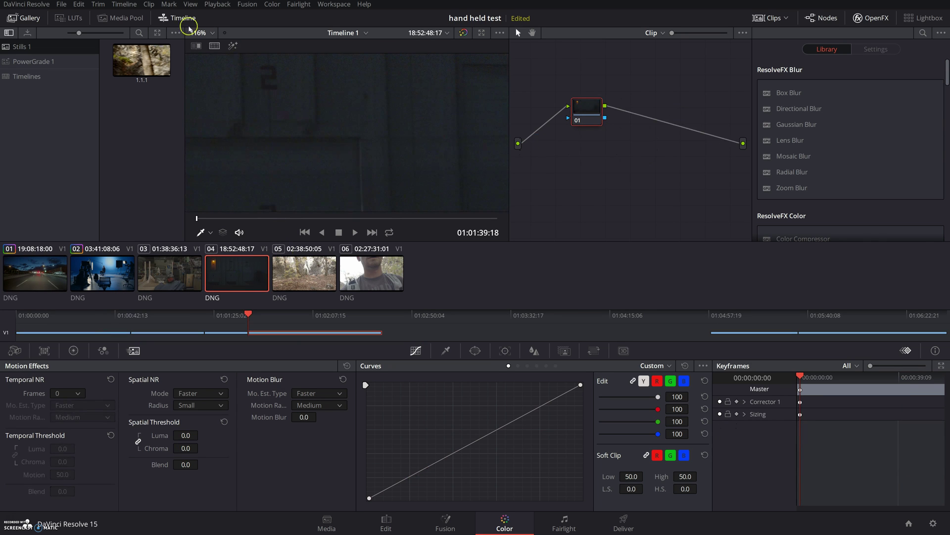
pyautogui.click(204, 33)
pyautogui.click(200, 128)
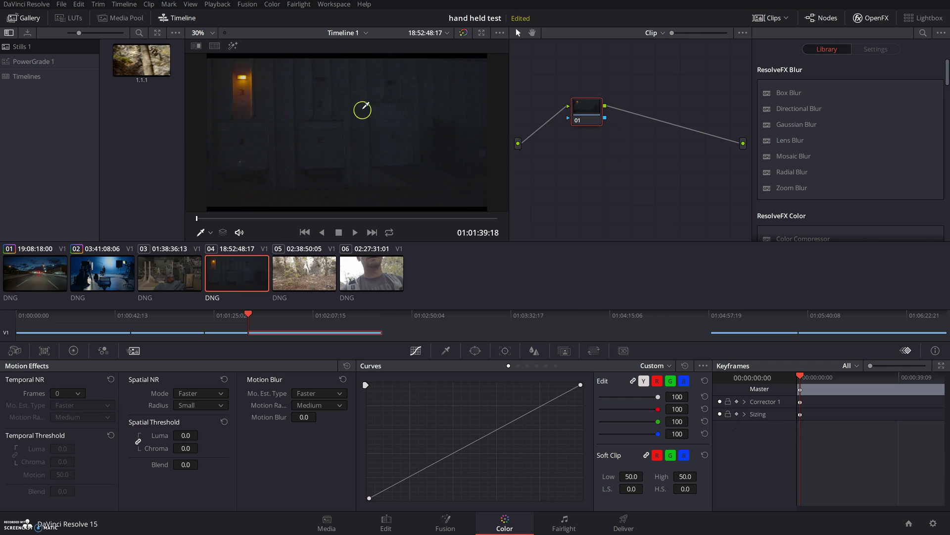
pyautogui.scroll(2, 330, 160)
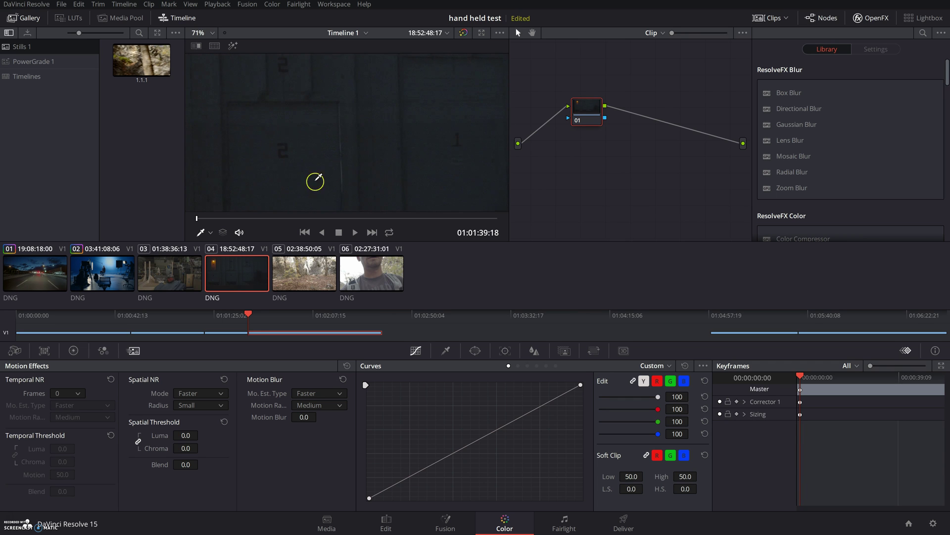
pyautogui.click(355, 232)
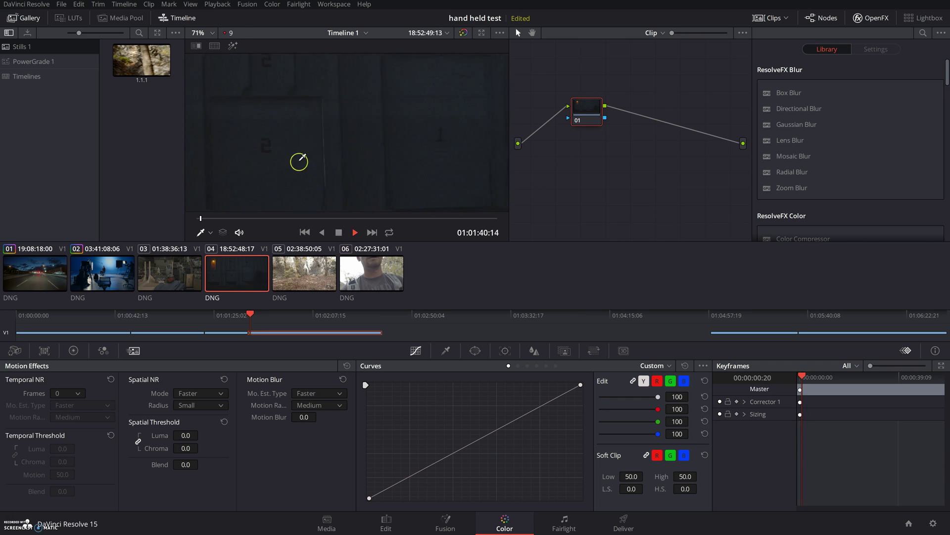
pyautogui.scroll(2, 369, 149)
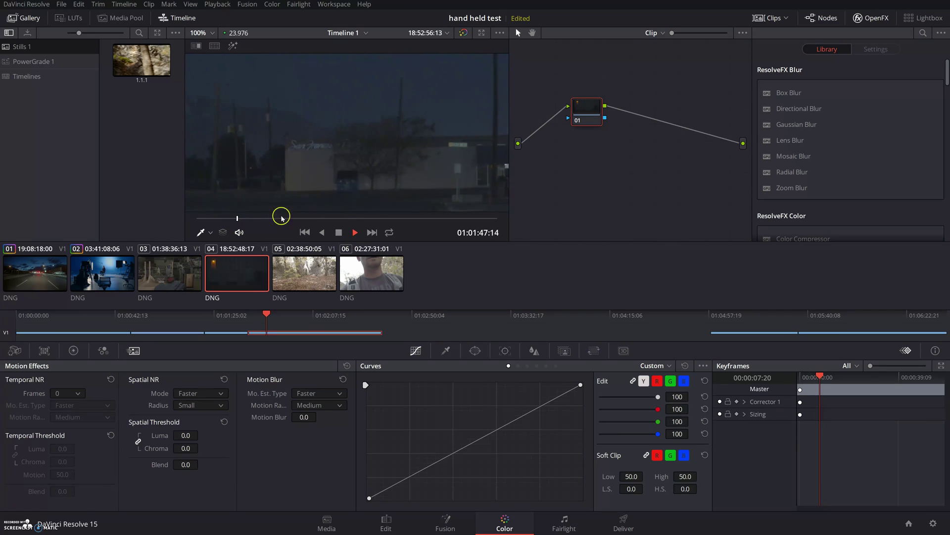
pyautogui.click(339, 232)
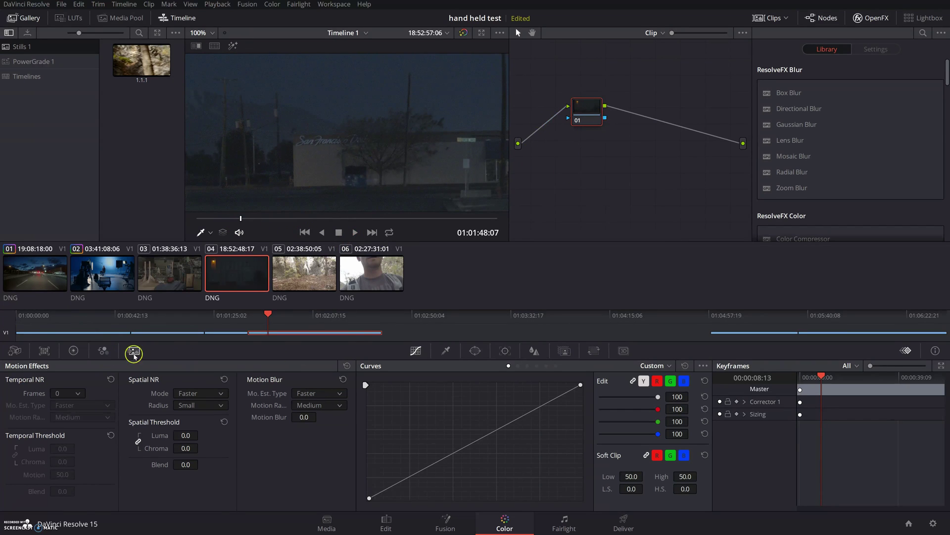
# - Set clip 04's Temporal NR to 5 frames with luma and chroma thresholds 38.6, and play it
pyautogui.click(79, 393)
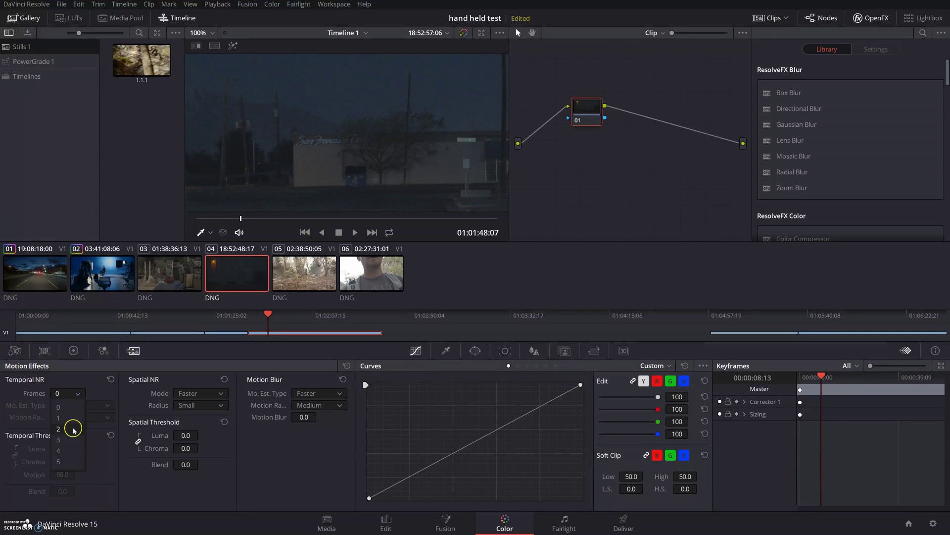
pyautogui.click(70, 446)
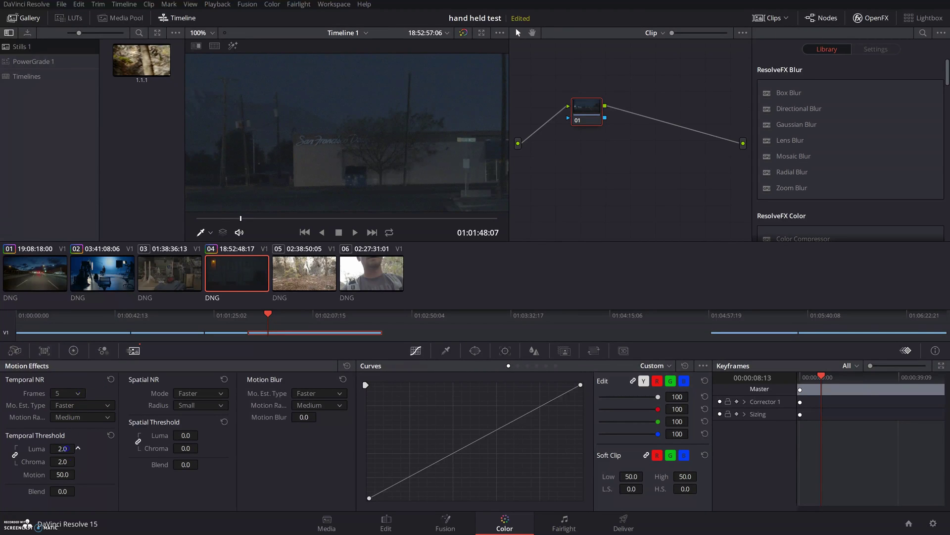
pyautogui.moveTo(78, 448); pyautogui.dragTo(89, 446)
pyautogui.scroll(-4, 339, 146)
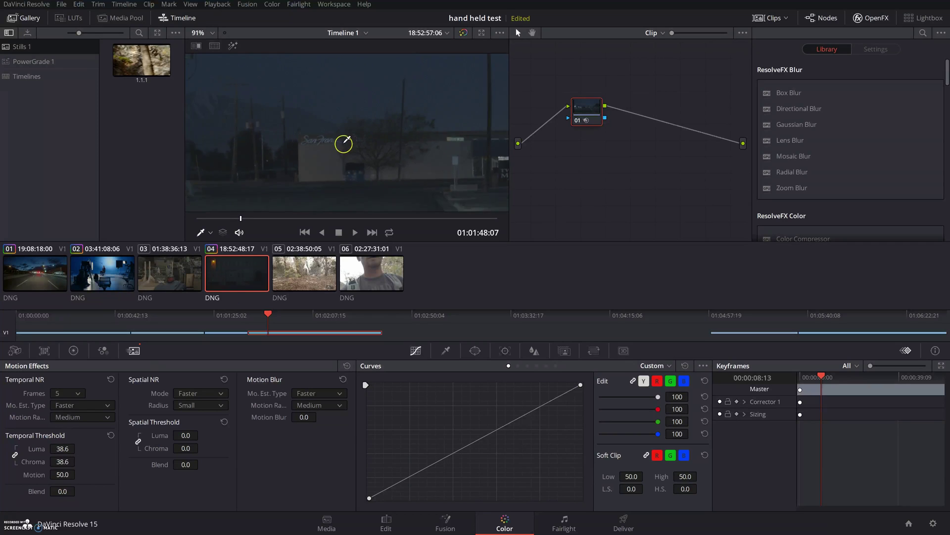
pyautogui.scroll(-1, 356, 154)
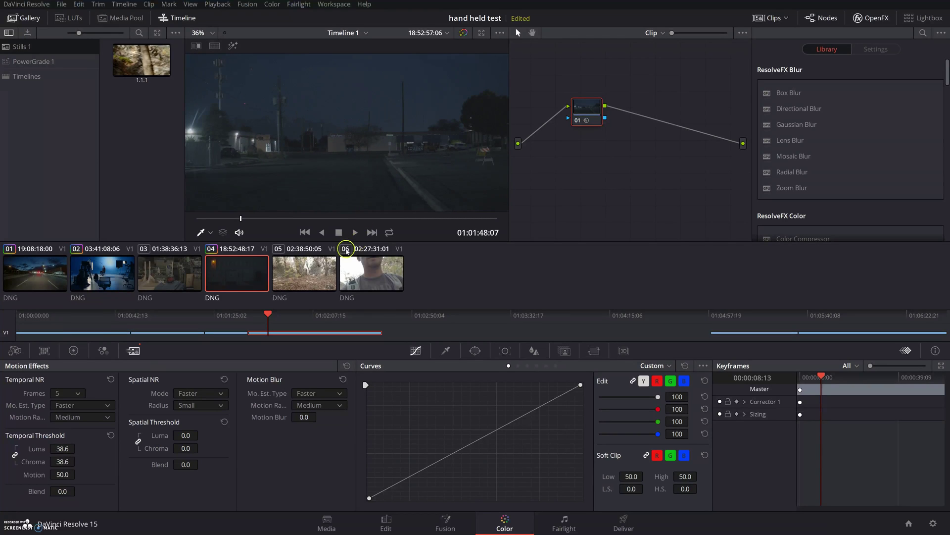
pyautogui.click(358, 233)
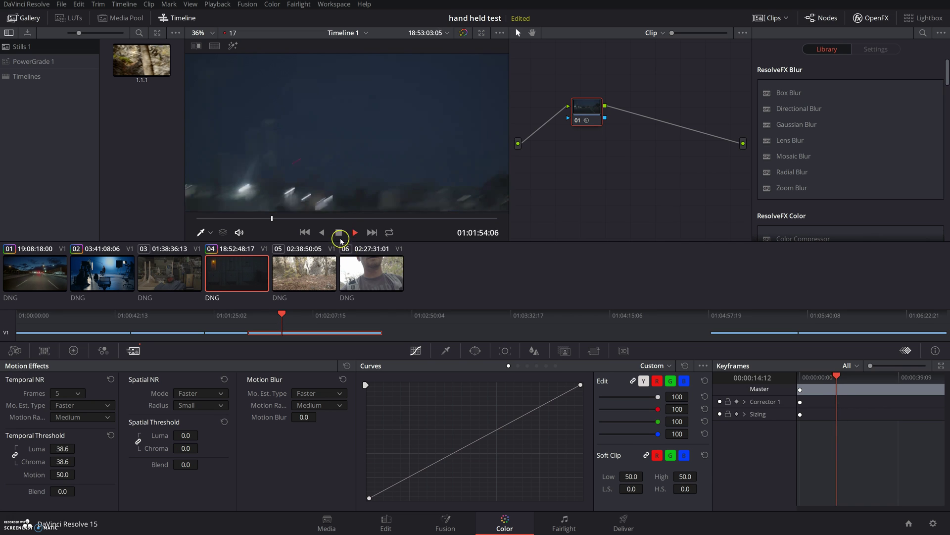
# - Stop on the lit brick building shot and raise spatial luma and chroma thresholds to 7.6
pyautogui.click(339, 232)
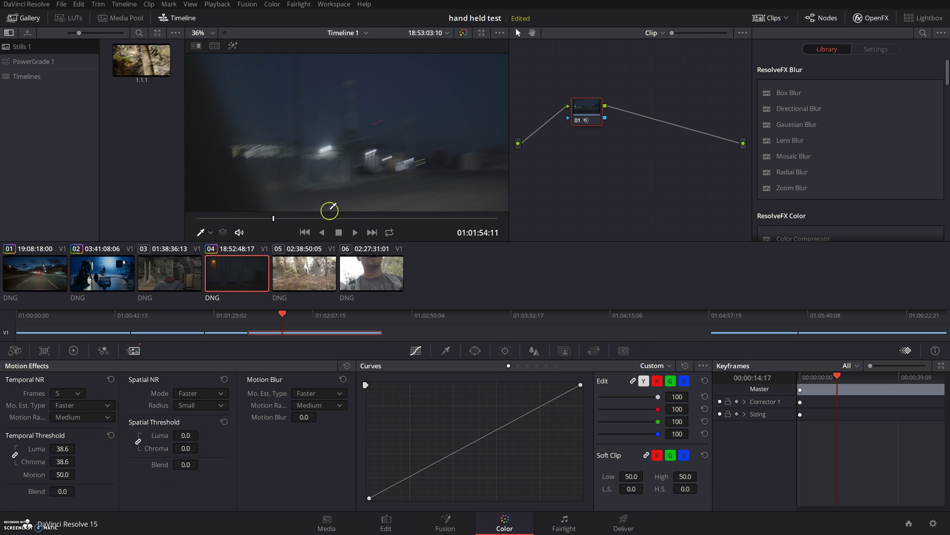
pyautogui.moveTo(314, 220); pyautogui.dragTo(336, 221)
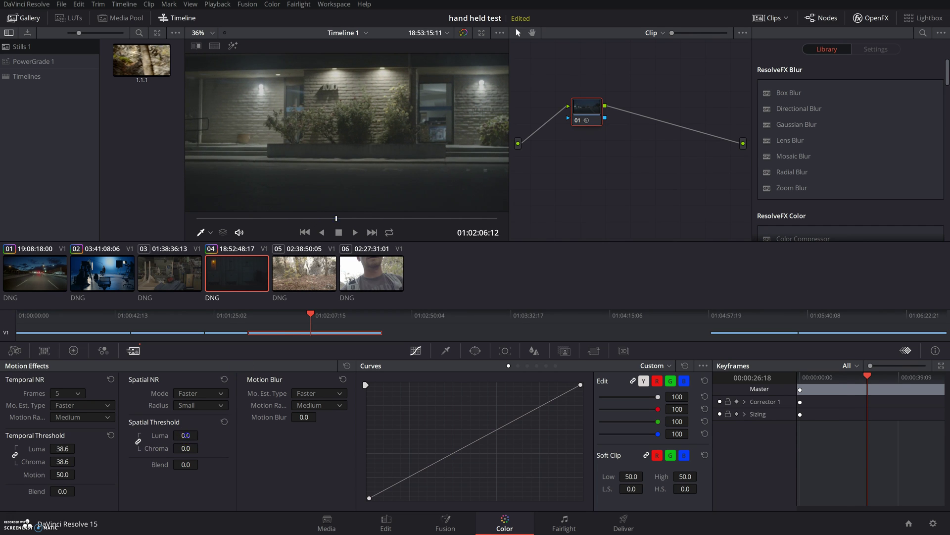
pyautogui.moveTo(200, 435); pyautogui.dragTo(201, 435)
pyautogui.click(202, 33)
# - Fit the frame in the viewer and play clip 04 through to the car side-mirror shot
pyautogui.click(210, 48)
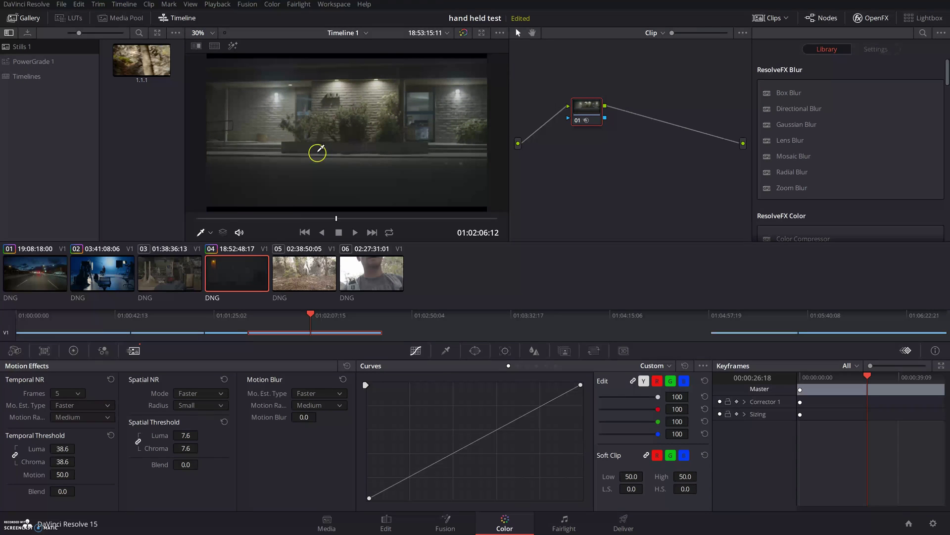
pyautogui.click(357, 232)
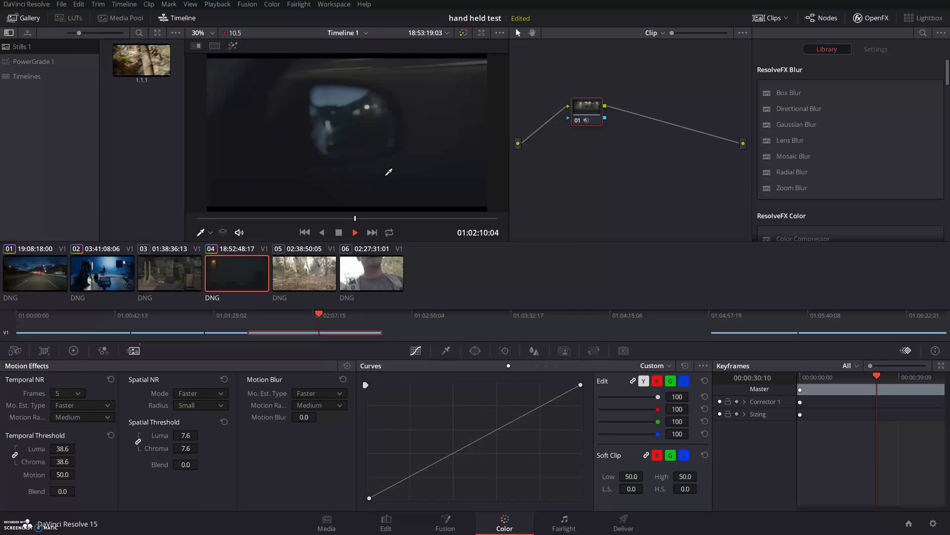
pyautogui.moveTo(388, 168)
pyautogui.mouseDown()
pyautogui.moveTo(349, 135)
pyautogui.moveTo(384, 109)
pyautogui.moveTo(361, 200)
pyautogui.moveTo(407, 253)
pyautogui.moveTo(400, 231)
pyautogui.mouseUp()
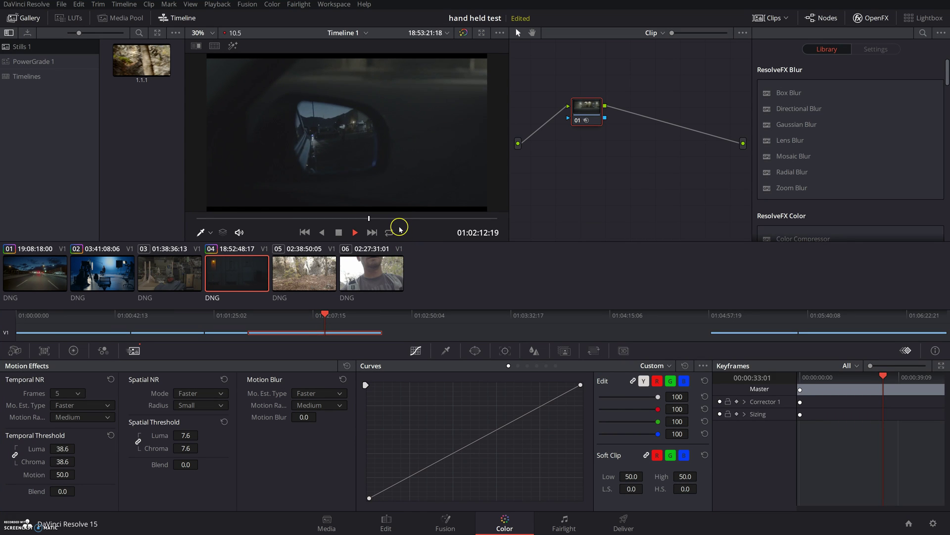